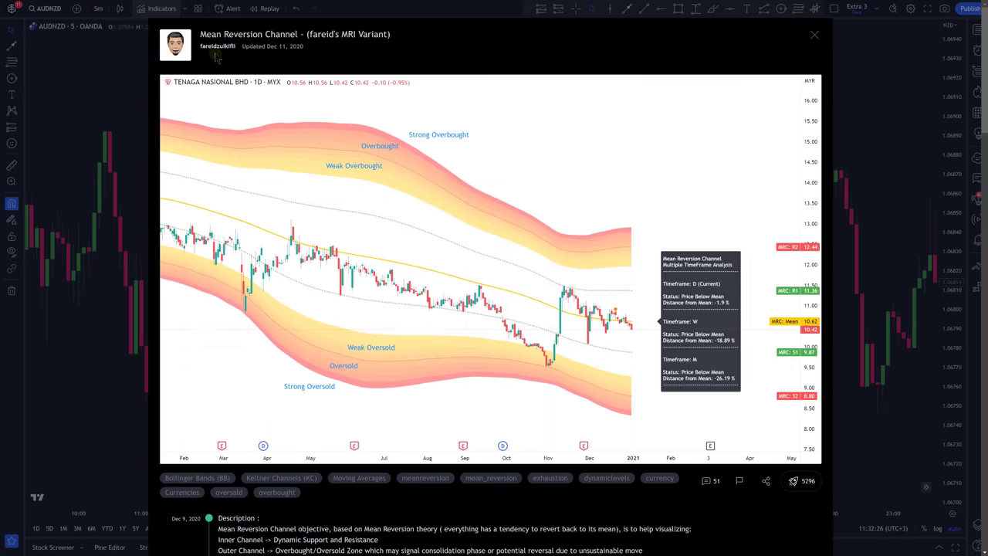
Search indicators for 'mean r' and add fareid's MRI Variant Mean Reversion Channel to AUDNZD.
mouse_move(223, 46)
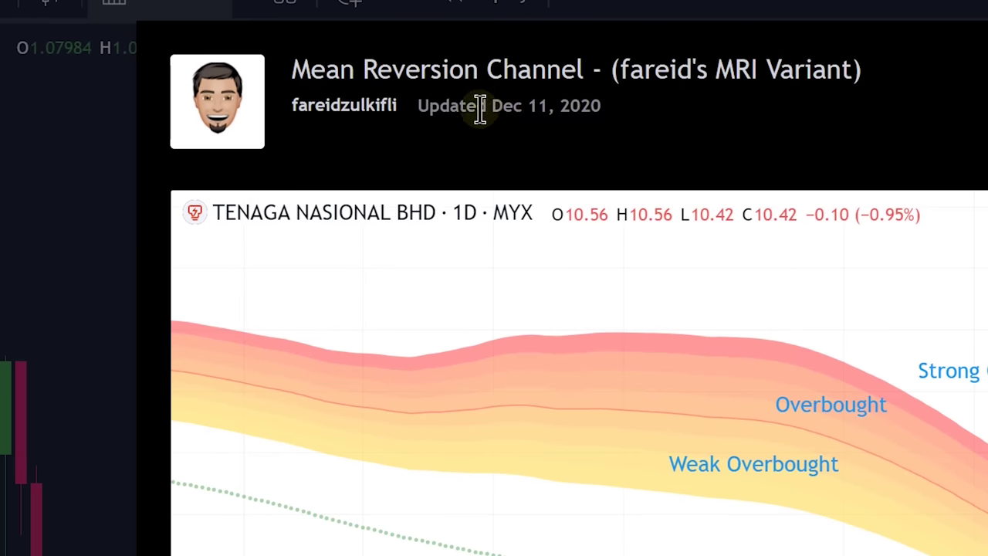
left_click_drag(485, 108, 622, 132)
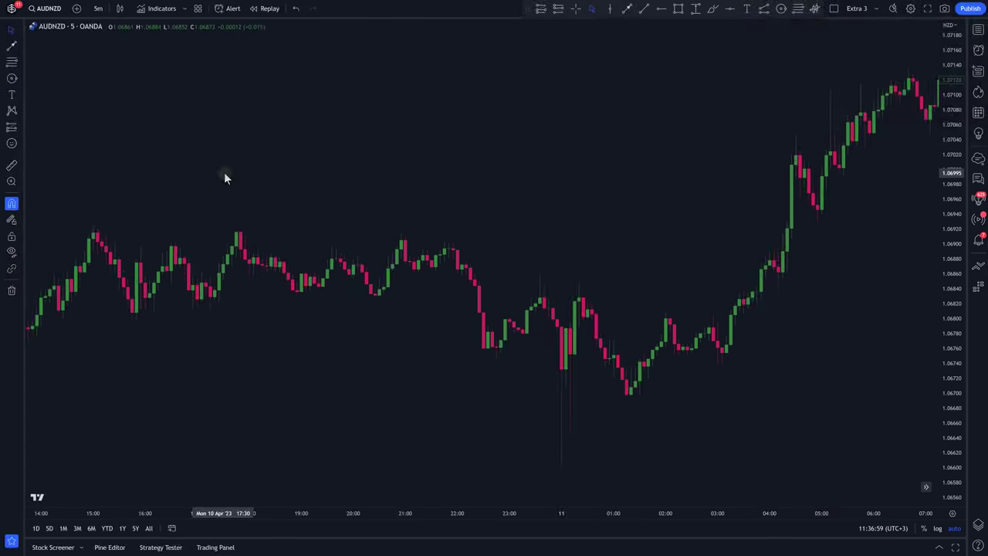
left_click(151, 10)
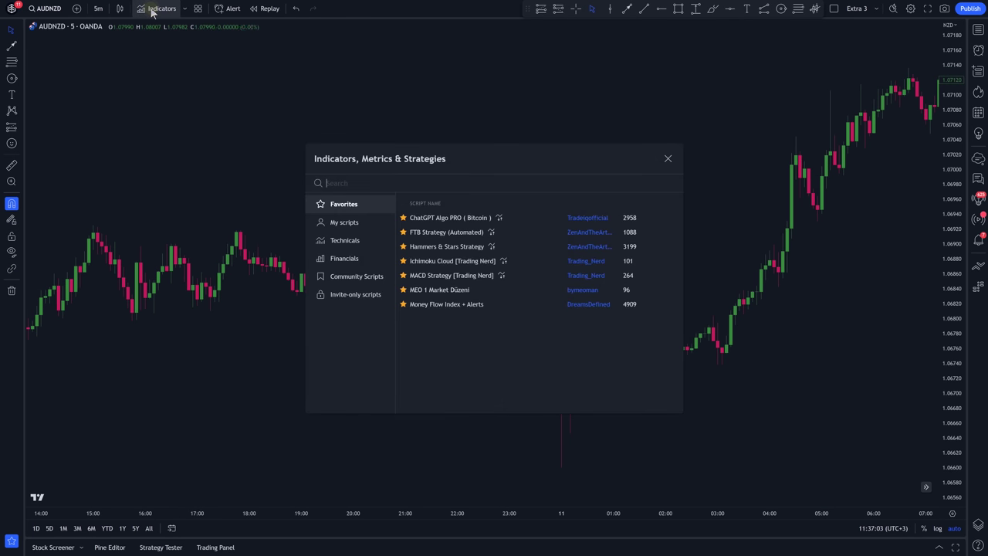
type("mean reversion c")
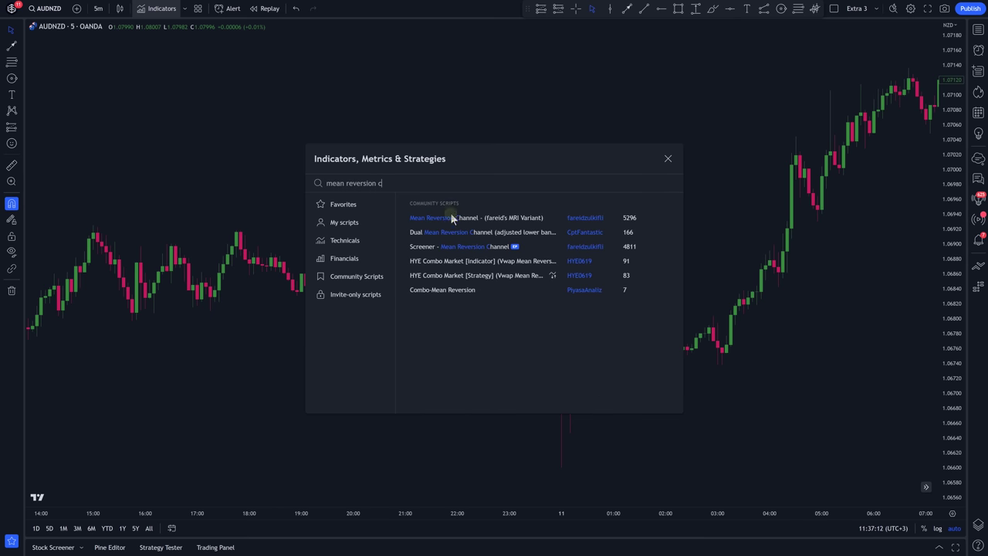
left_click(509, 220)
Pan through later AUDNZD bars and compress the price scale until both channel bands fit.
left_click(734, 193)
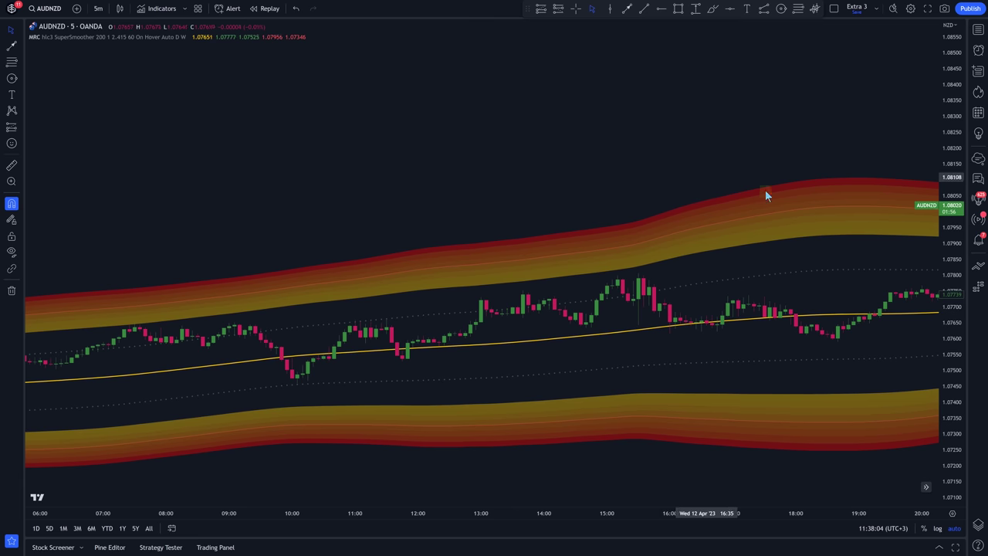
left_click_drag(788, 196, 422, 194)
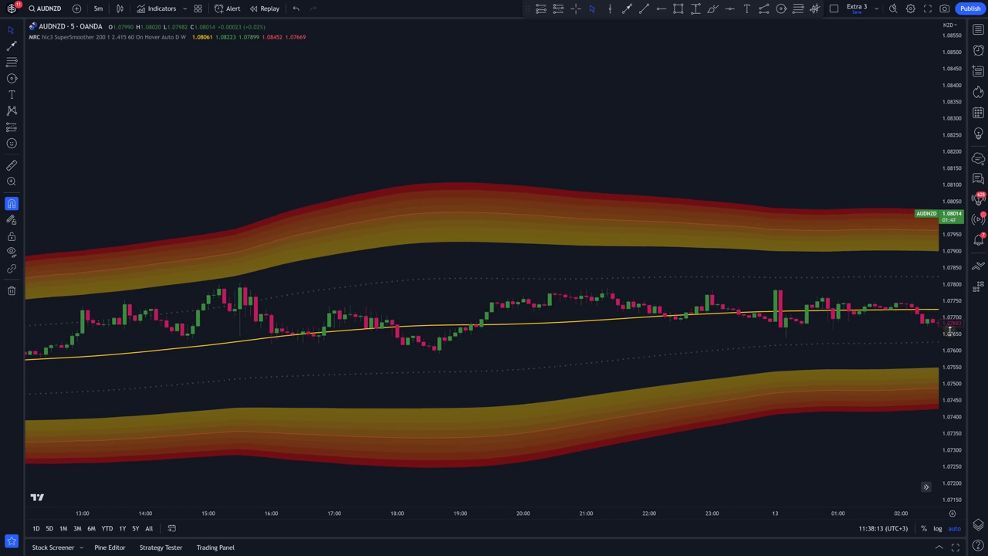
left_click_drag(839, 268, 319, 205)
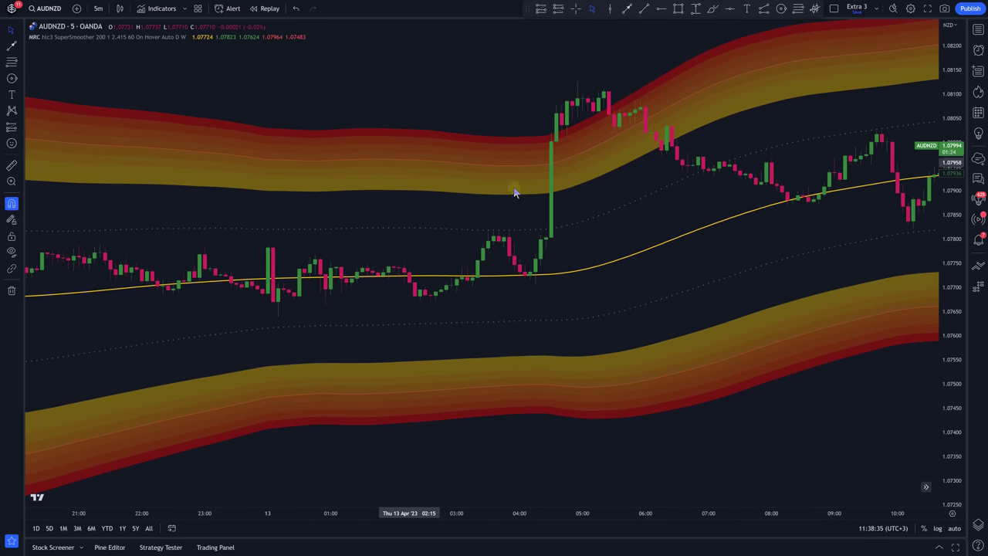
left_click_drag(803, 123, 346, 165)
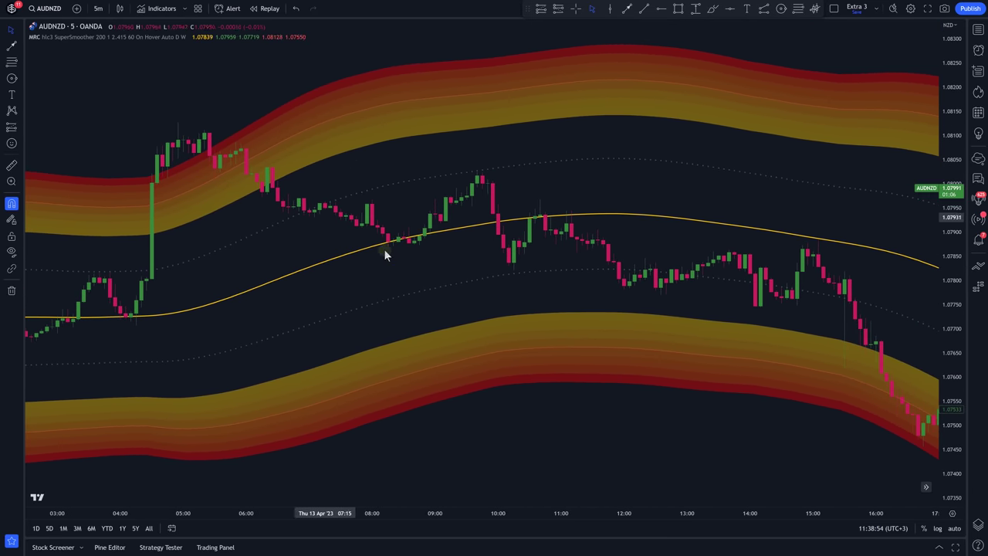
left_click_drag(679, 244, 443, 229)
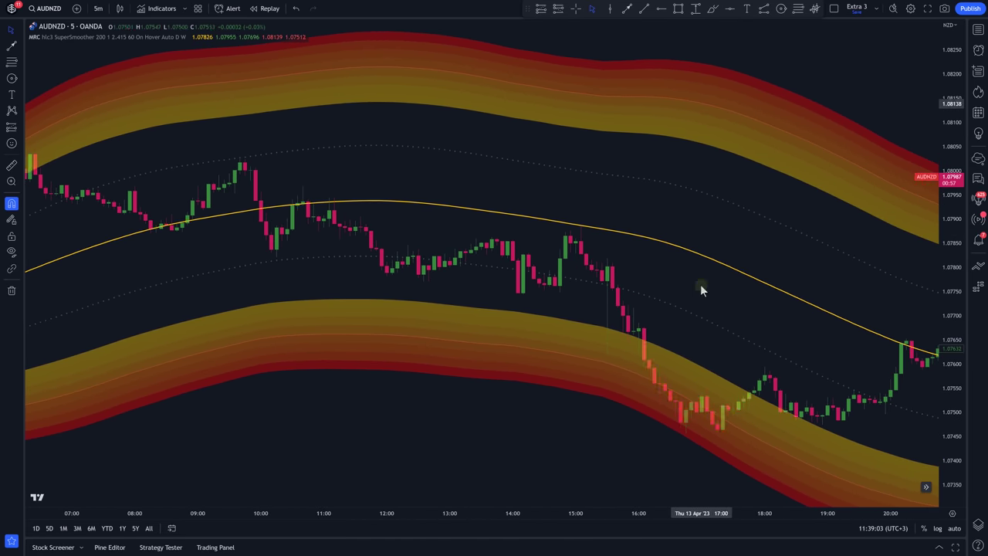
left_click_drag(944, 333, 821, 324)
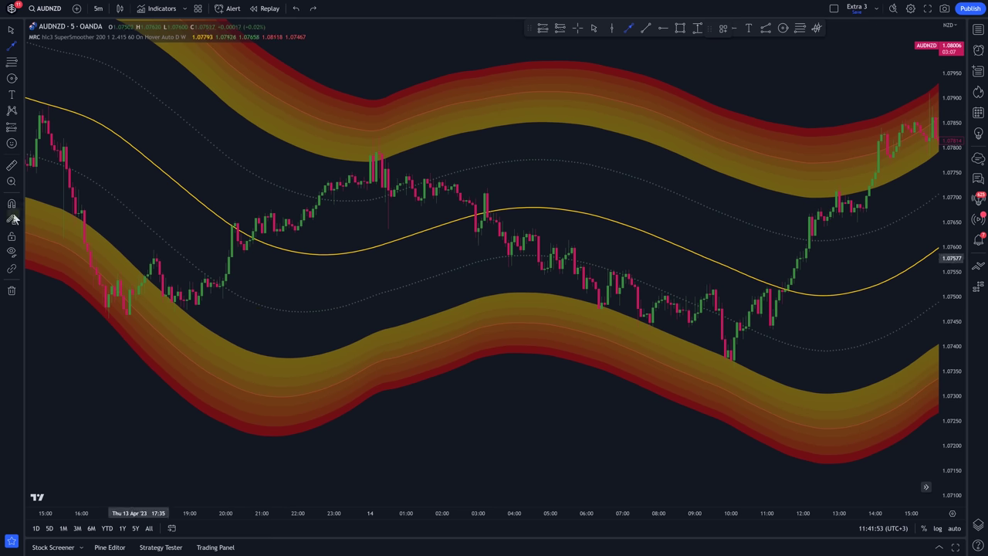
In stay-in-drawing mode, draw three arrows tracing price swings between the mean and the bands.
left_click(12, 219)
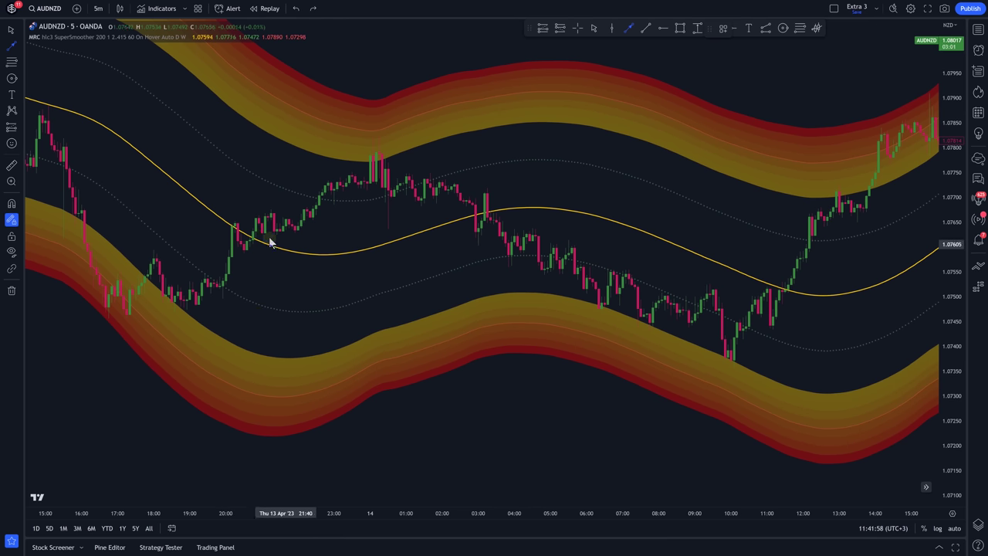
mouse_move(249, 215)
left_mouse_down()
mouse_move(309, 190)
mouse_move(348, 156)
mouse_move(484, 196)
left_mouse_up()
left_click_drag(531, 261, 631, 315)
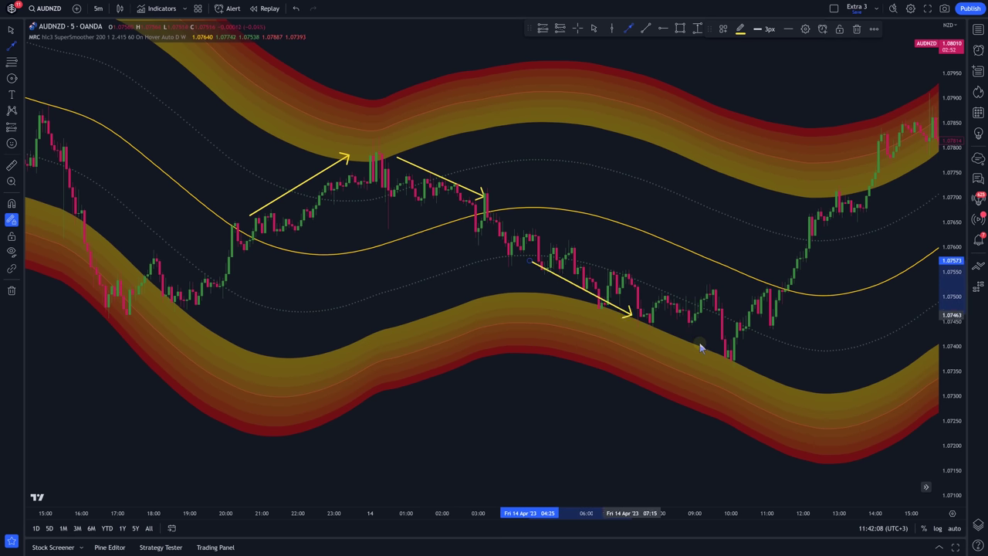
left_click_drag(700, 347, 772, 324)
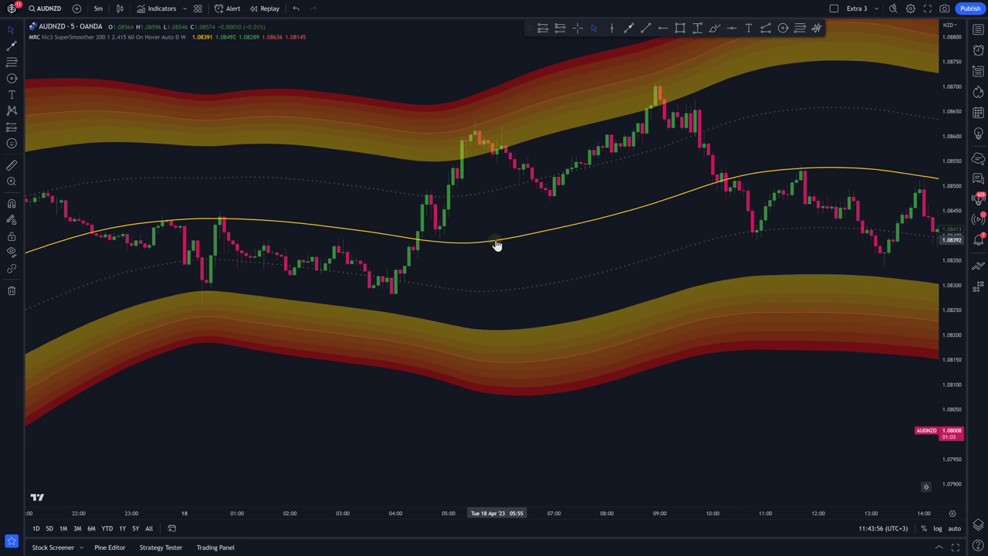
Set the MRC outer multiplier to 1.5, turn off line extension and hide the mean line.
double_click(498, 244)
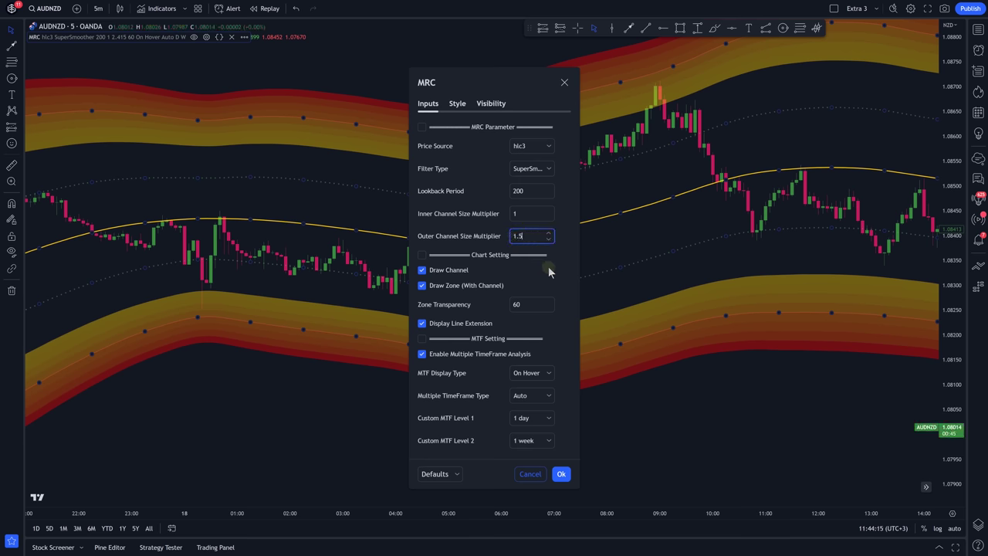
left_click(422, 323)
left_click(458, 104)
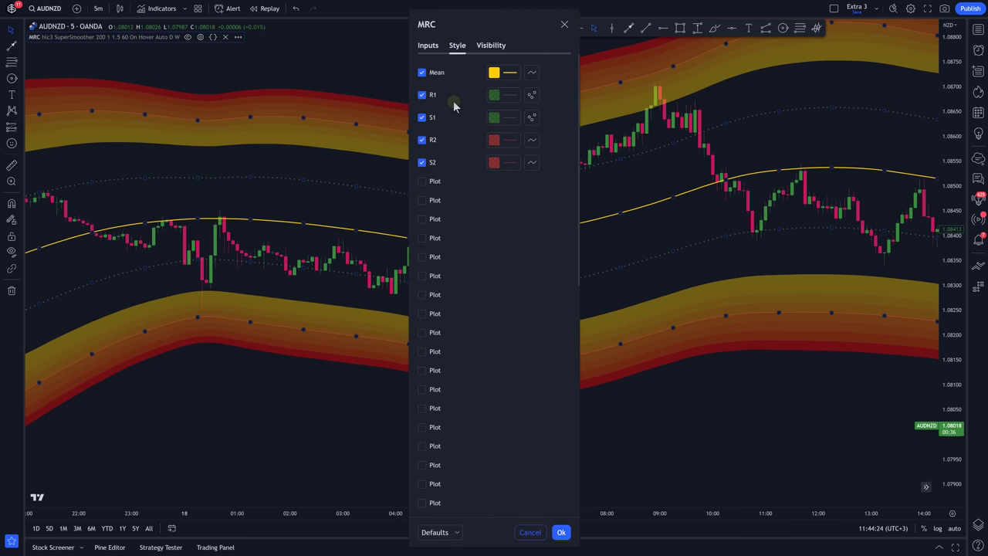
left_click(423, 75)
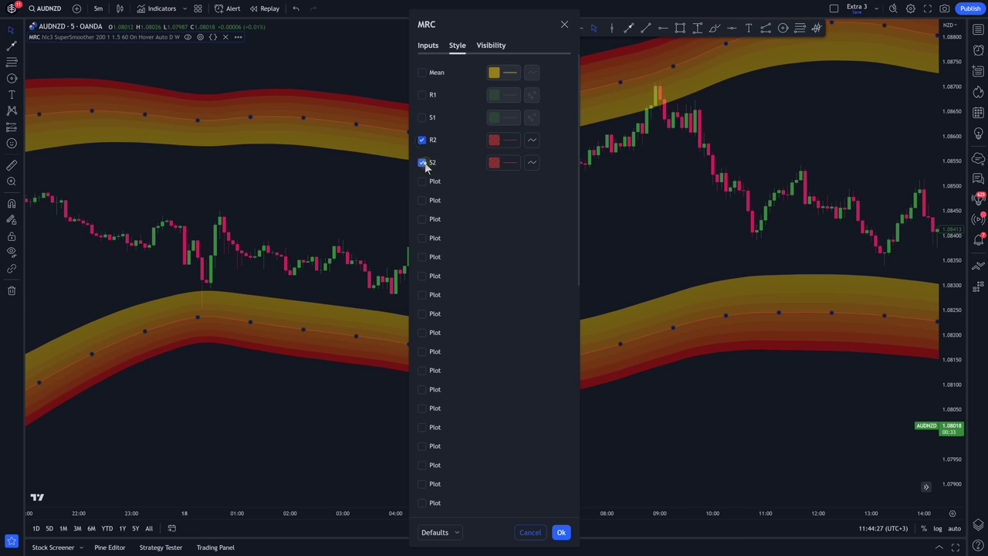
scroll(471, 274, "down", 10)
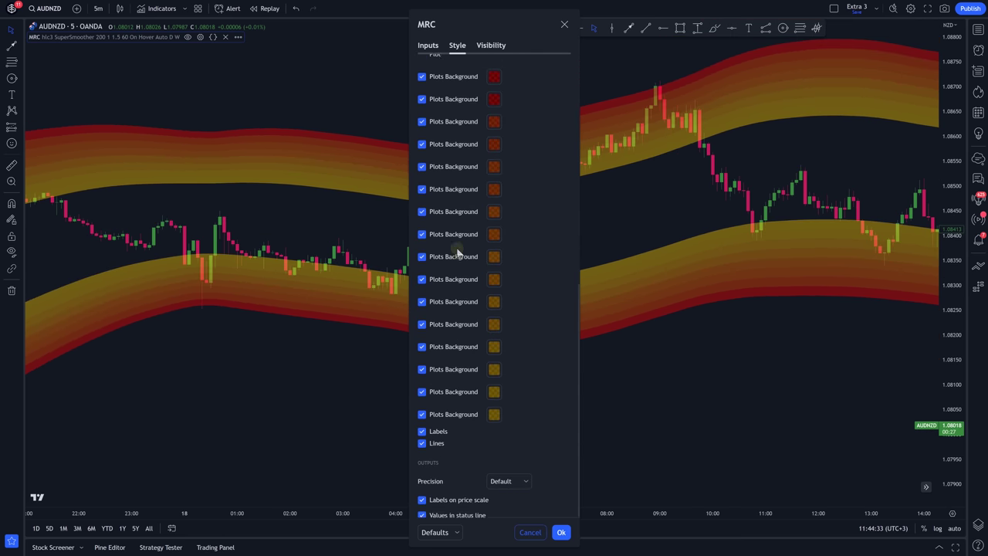
scroll(458, 252, "up", 4)
left_click(562, 532)
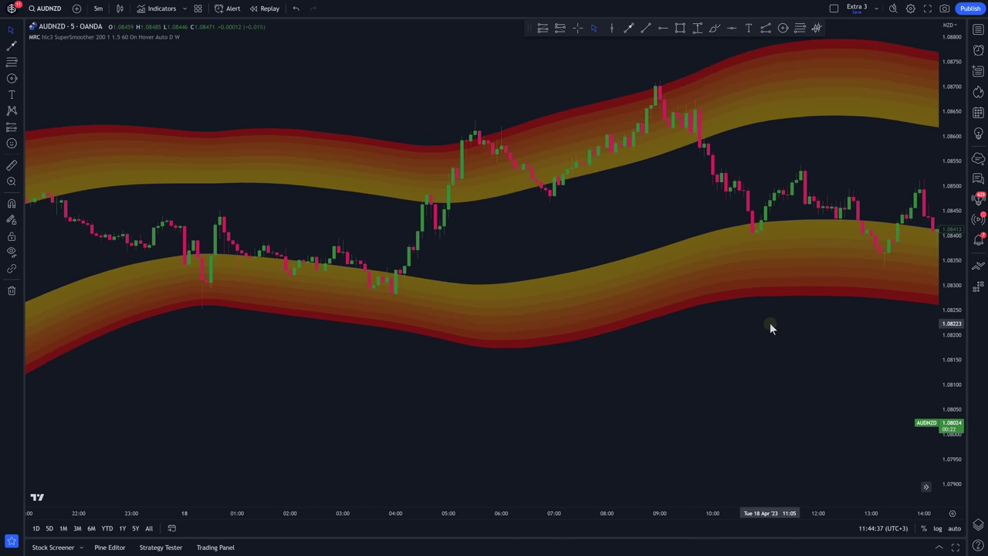
Pan the AUDNZD chart forward to the 19 April bars.
left_click_drag(759, 324, 565, 351)
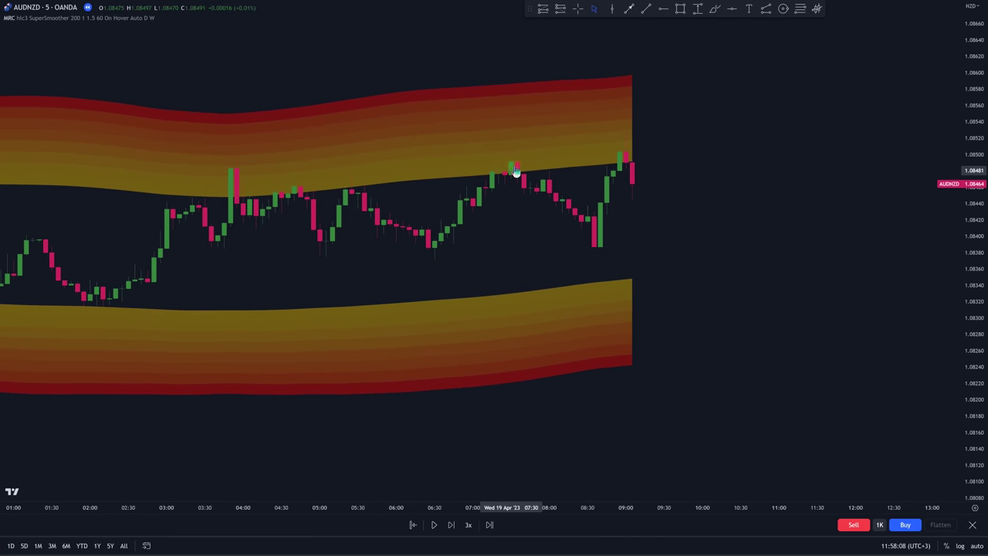
Draw an upward arrow to the upper band, then a downward arrow after the touch.
left_click(629, 9)
left_click(428, 215)
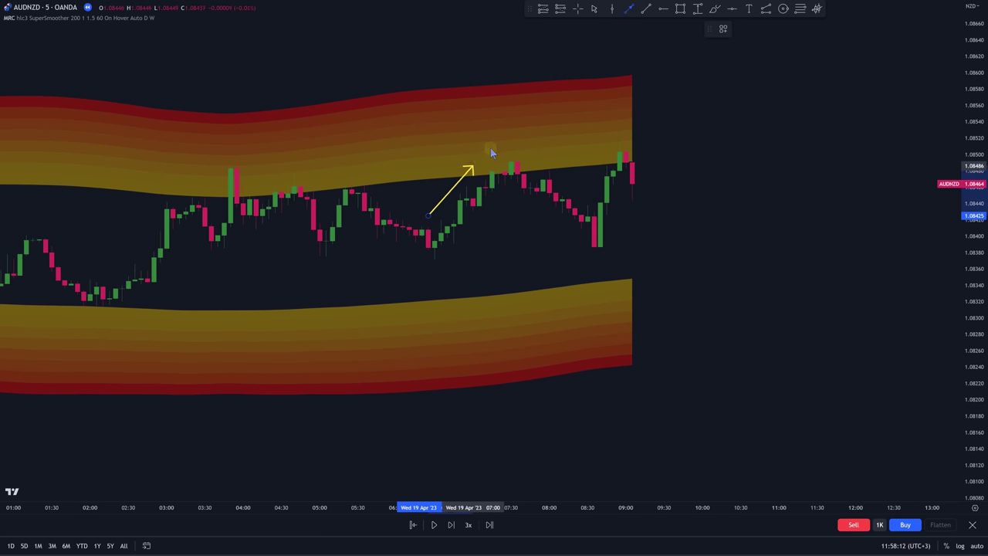
left_click(492, 147)
left_click(508, 165)
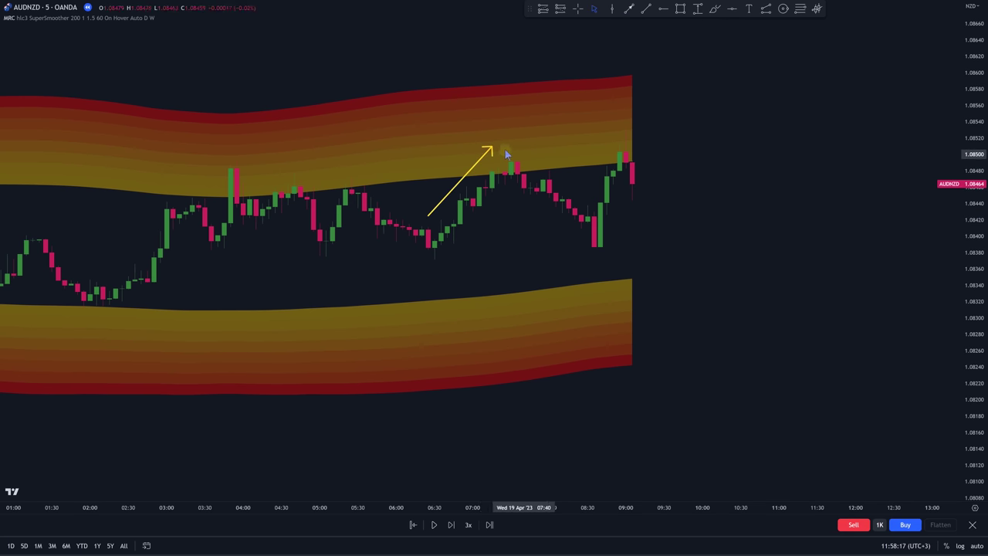
left_click(580, 196)
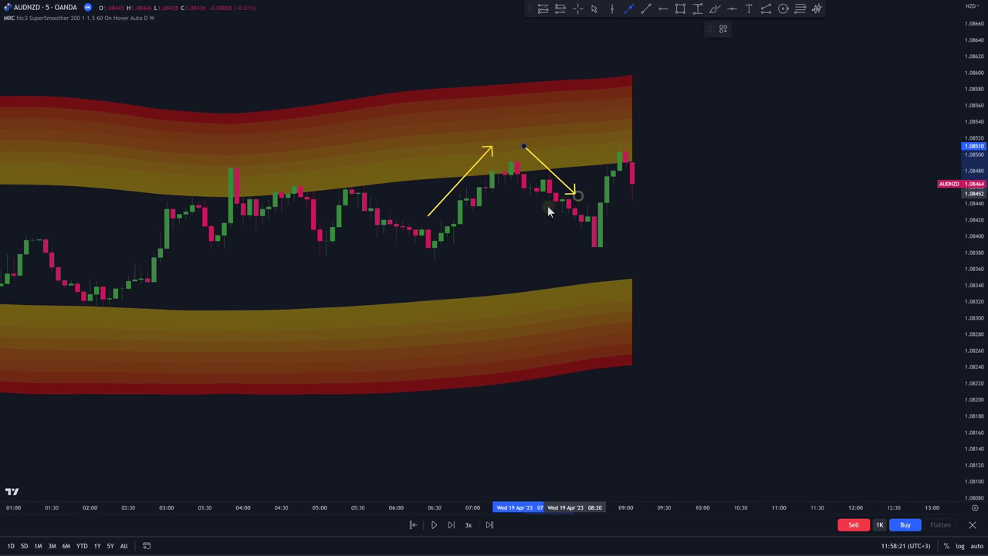
left_click(560, 8)
Place a short position at the last candle, stop above entry and target at the lower band.
left_click(634, 185)
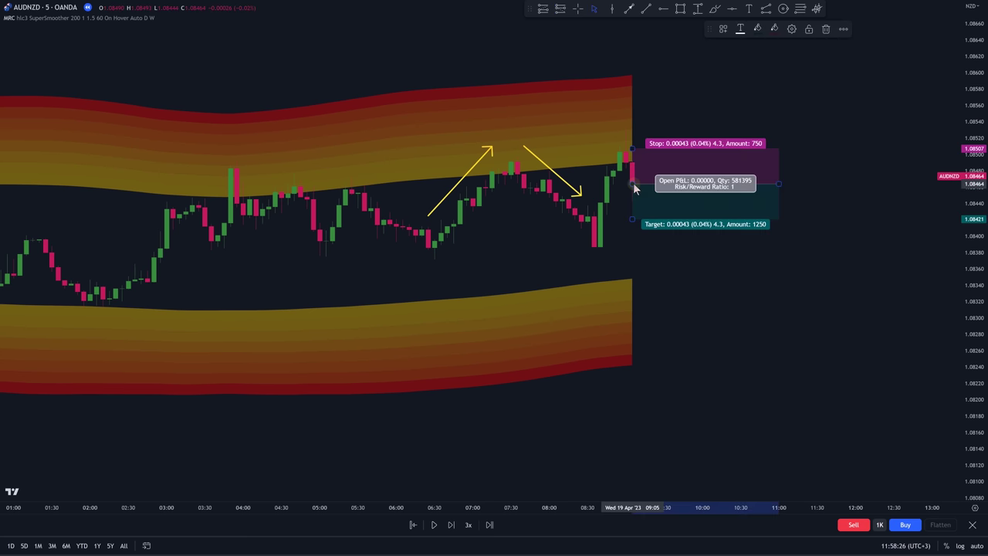
left_click_drag(640, 129, 641, 130)
left_click_drag(639, 219, 664, 301)
left_click(668, 367)
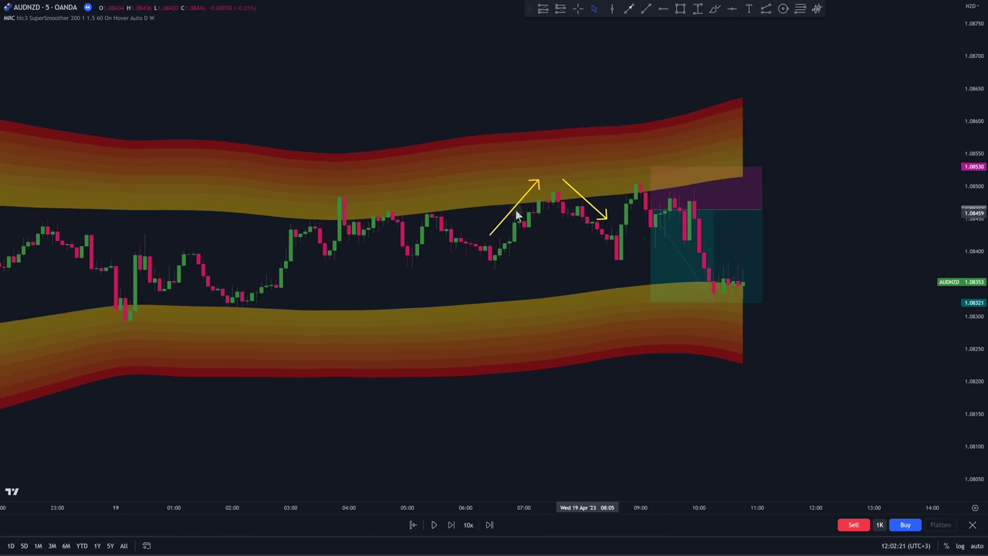
scroll(511, 220, "left", 5)
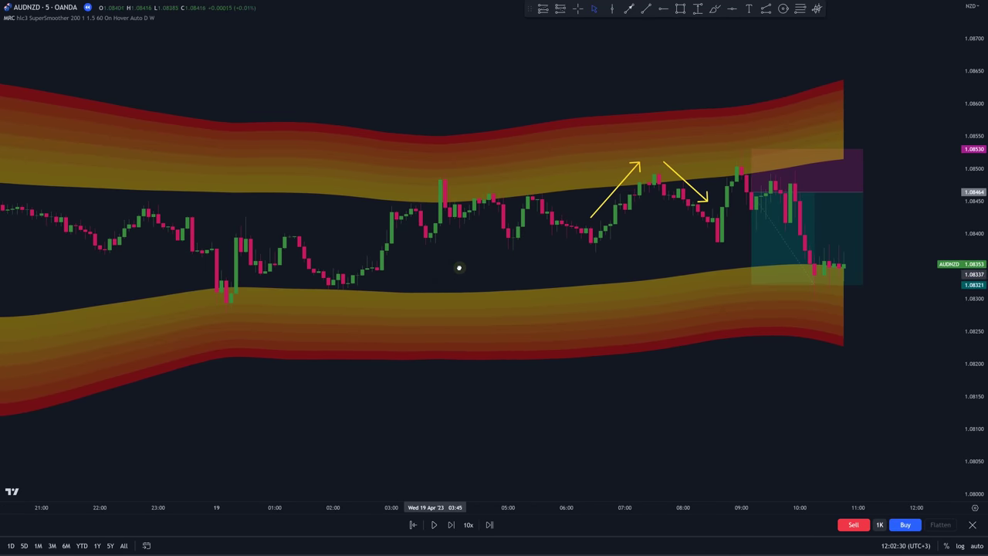
scroll(458, 270, "left", 3)
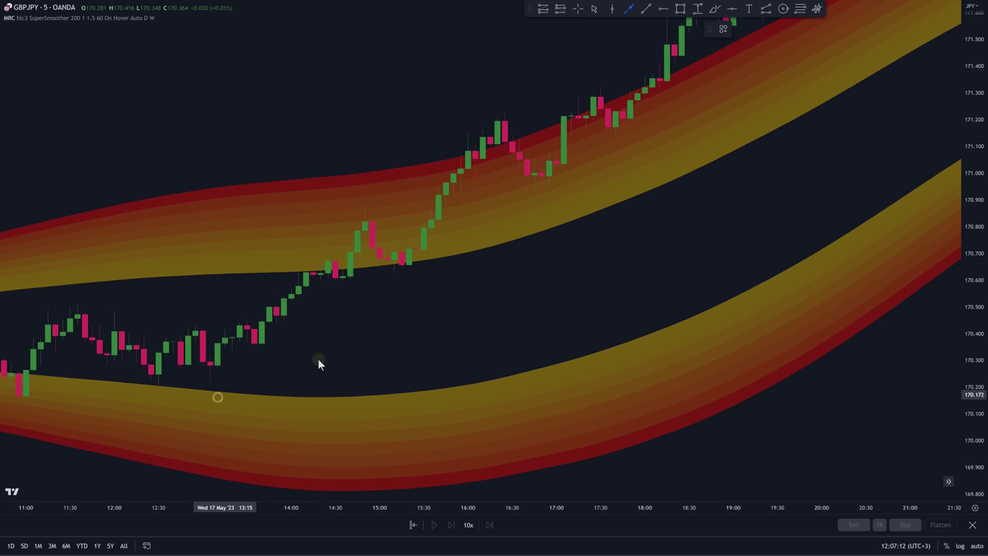
Pan to later GBPJPY bars and place a short position on the upper-band touch candle.
left_click(641, 173)
scroll(495, 311, "down", 3)
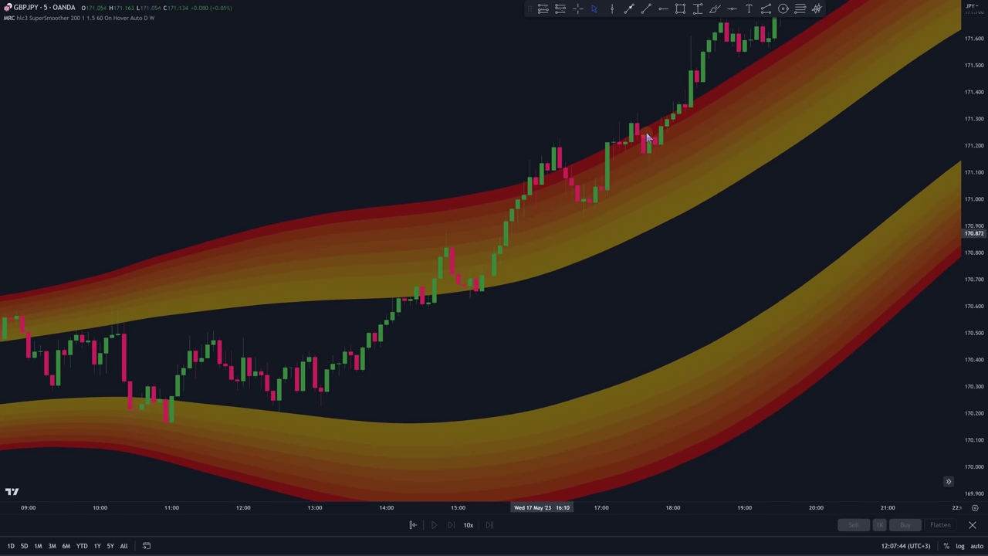
left_click_drag(714, 124, 567, 239)
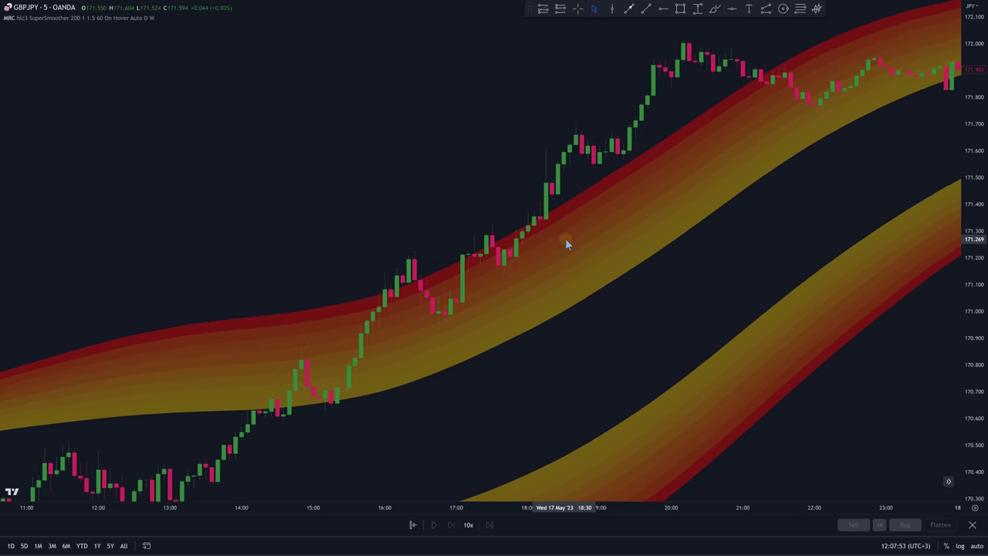
scroll(531, 355, "down", 1)
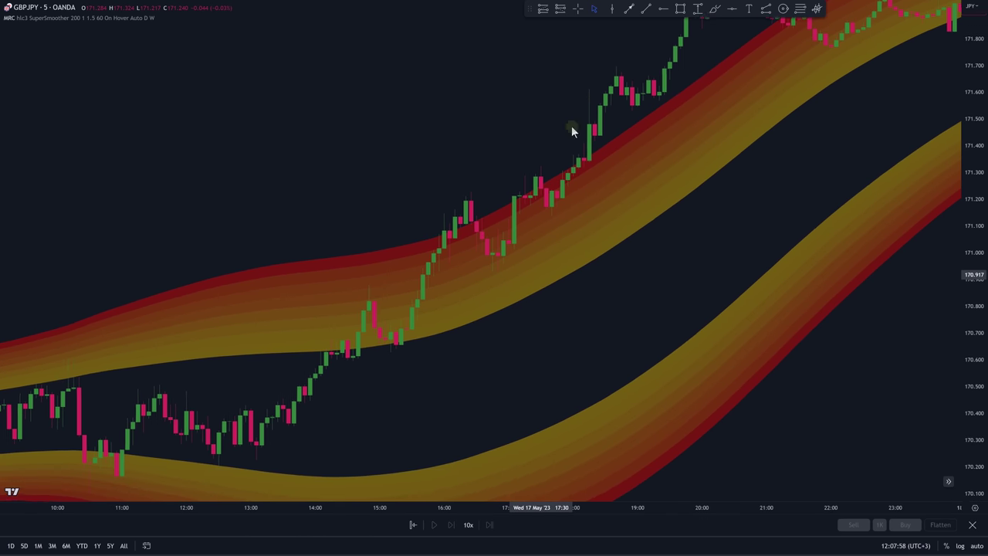
left_click(400, 342)
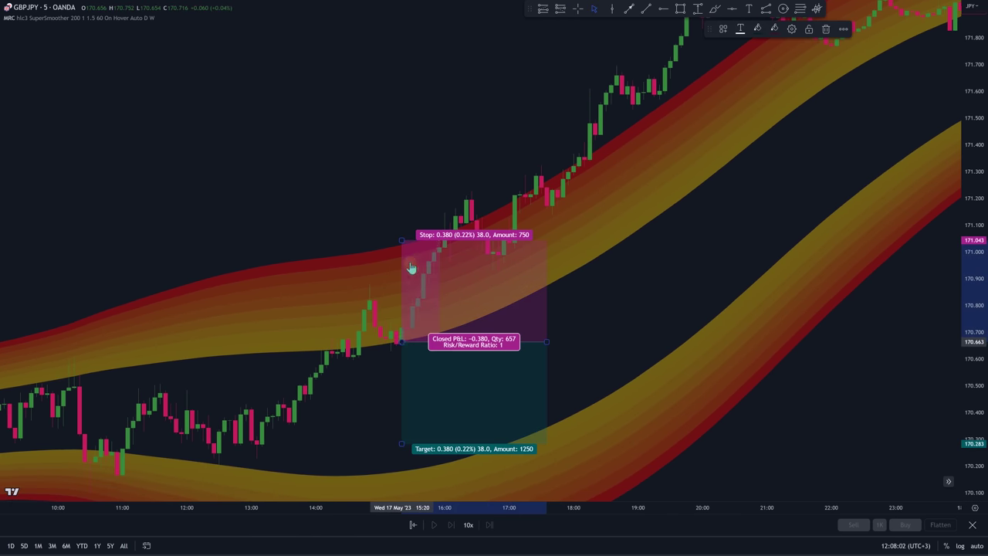